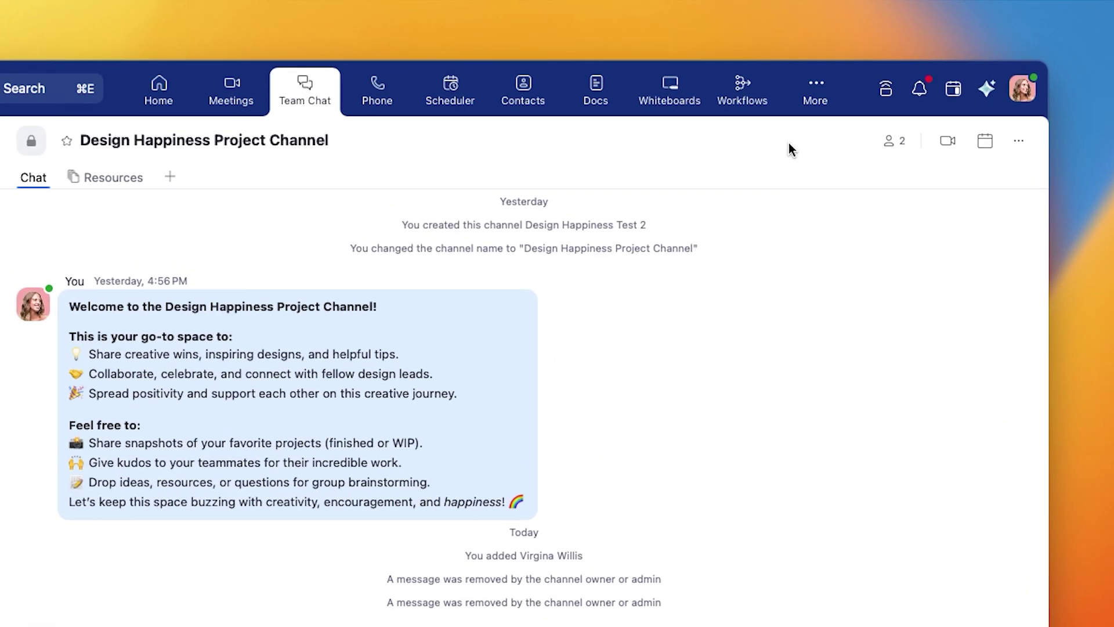
Start a workflow from the "Create a Zoom Doc from meeting summary" template, triggered only by the Weekly Design Happiness Standup Meeting.
{"action": "left_click", "coordinate": [746, 96]}
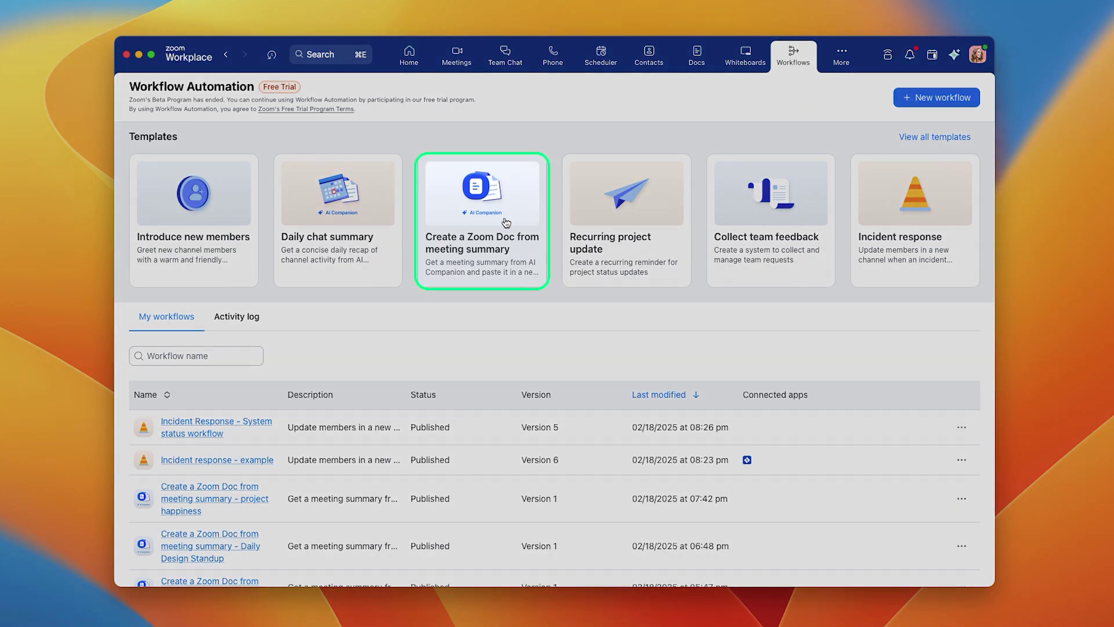
{"action": "left_click", "coordinate": [506, 222]}
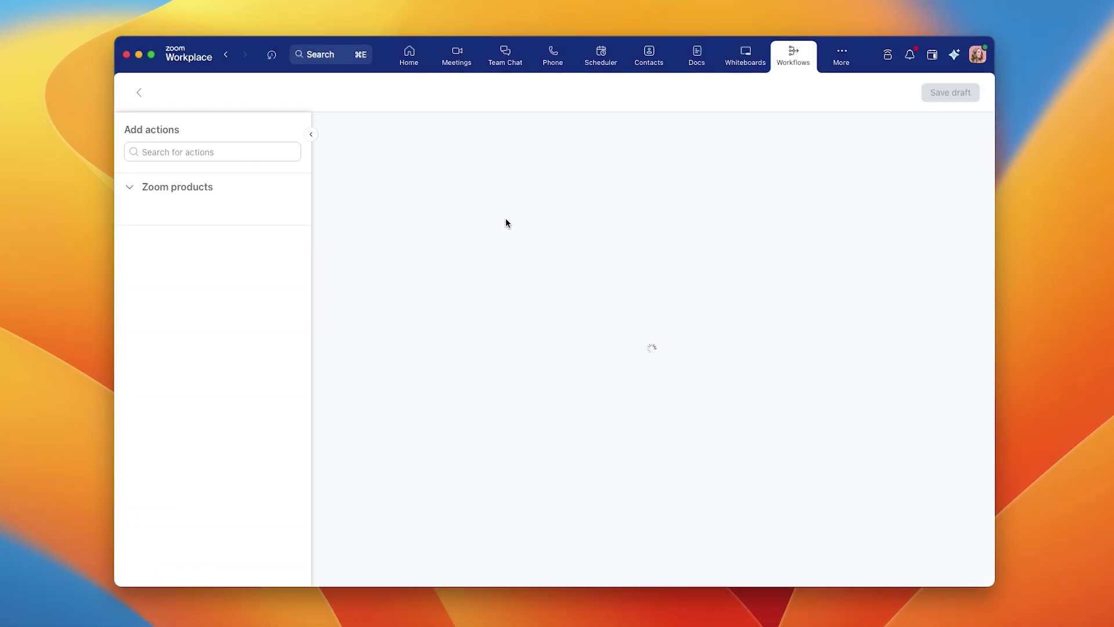
{"action": "left_click", "coordinate": [709, 174]}
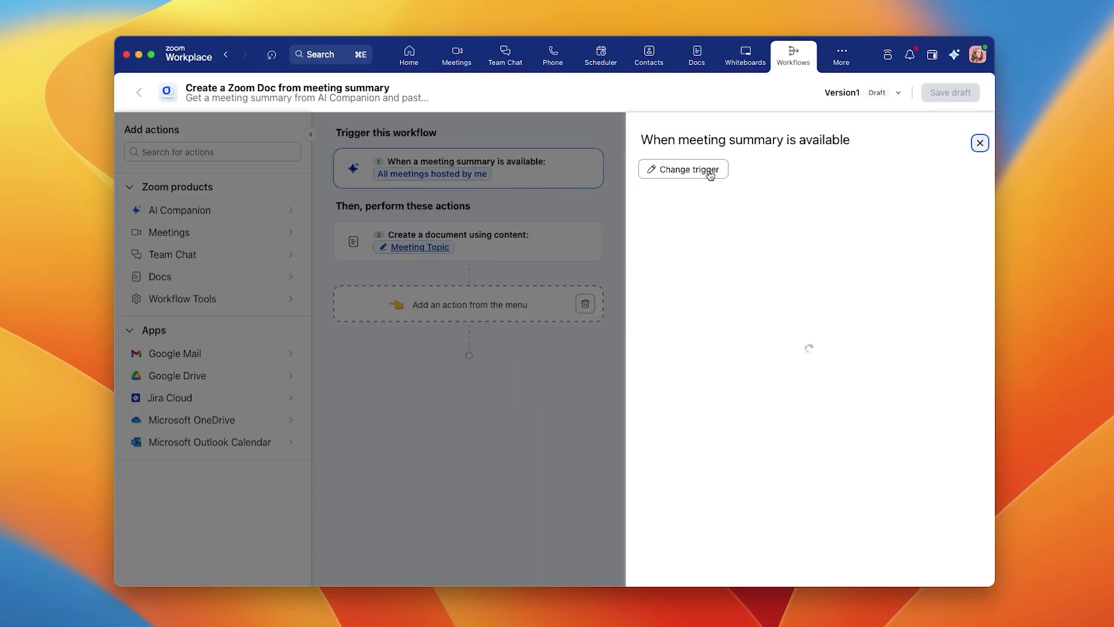
{"action": "left_click", "coordinate": [719, 221]}
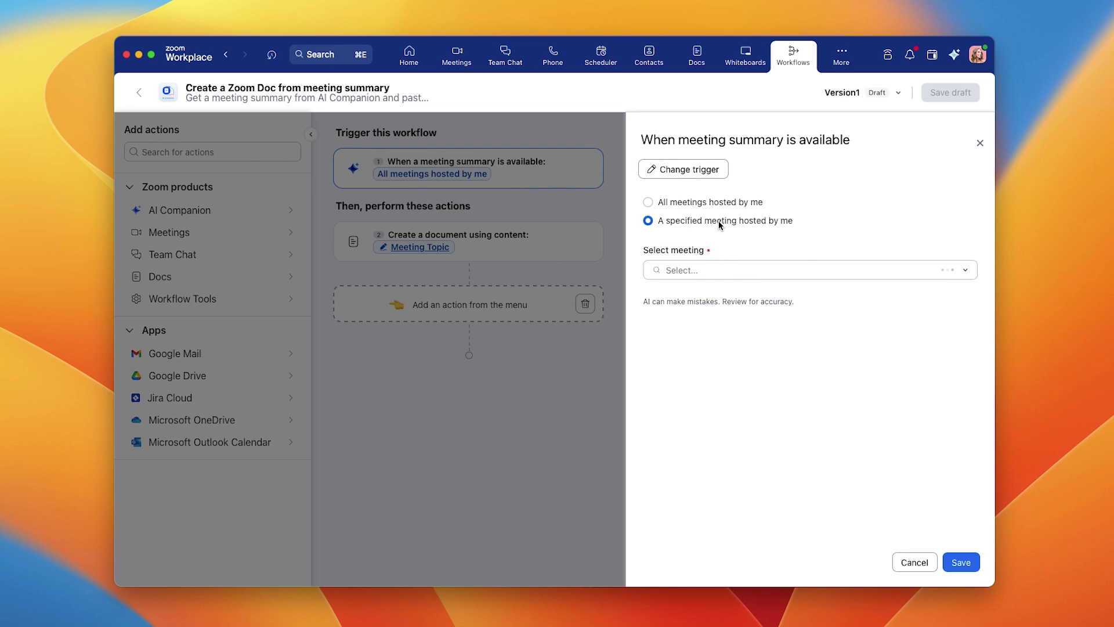
{"action": "left_click", "coordinate": [731, 270]}
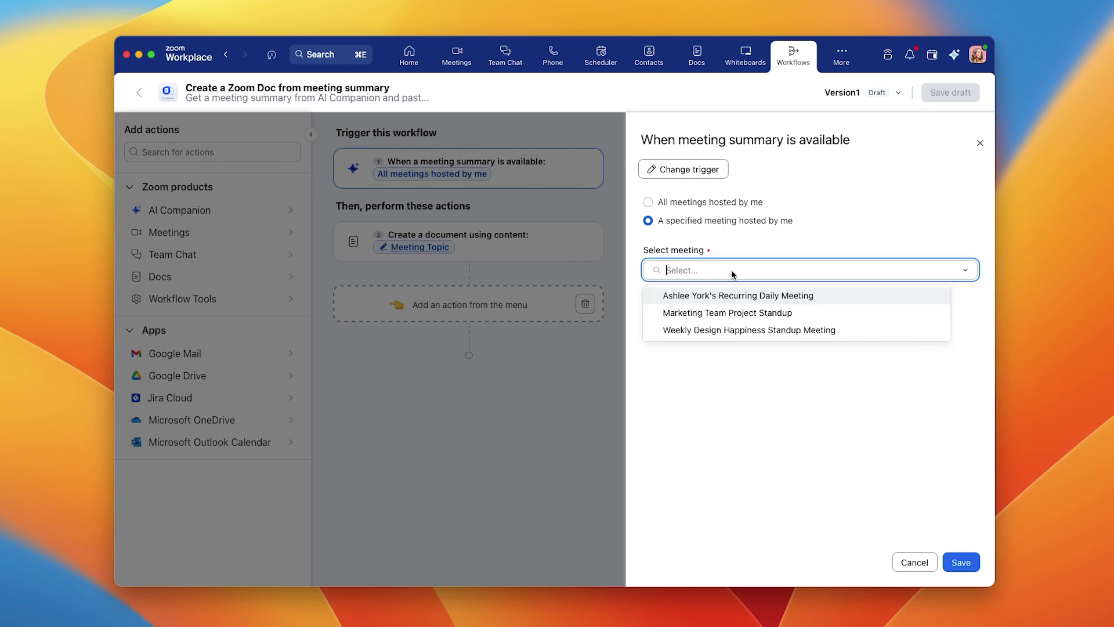
{"action": "left_click", "coordinate": [745, 326]}
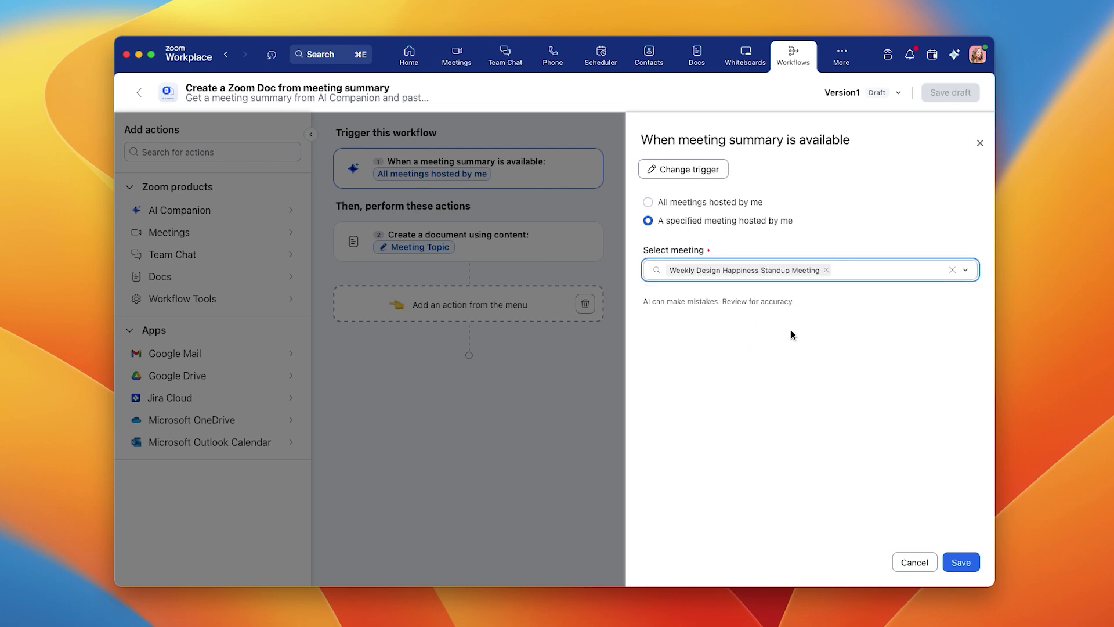
{"action": "left_click", "coordinate": [961, 563]}
Replace the create-document action with an Update document action targeting the Meeting Notes for Design Happiness Weekly Meeting Agenda document.
{"action": "left_click", "coordinate": [773, 240]}
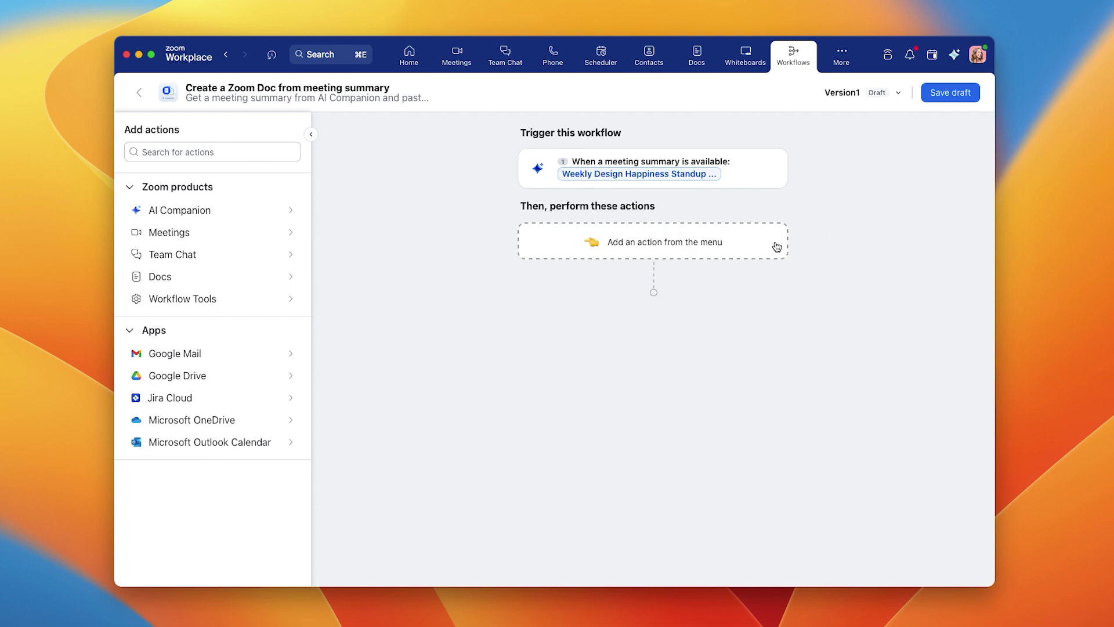
{"action": "left_click", "coordinate": [222, 276]}
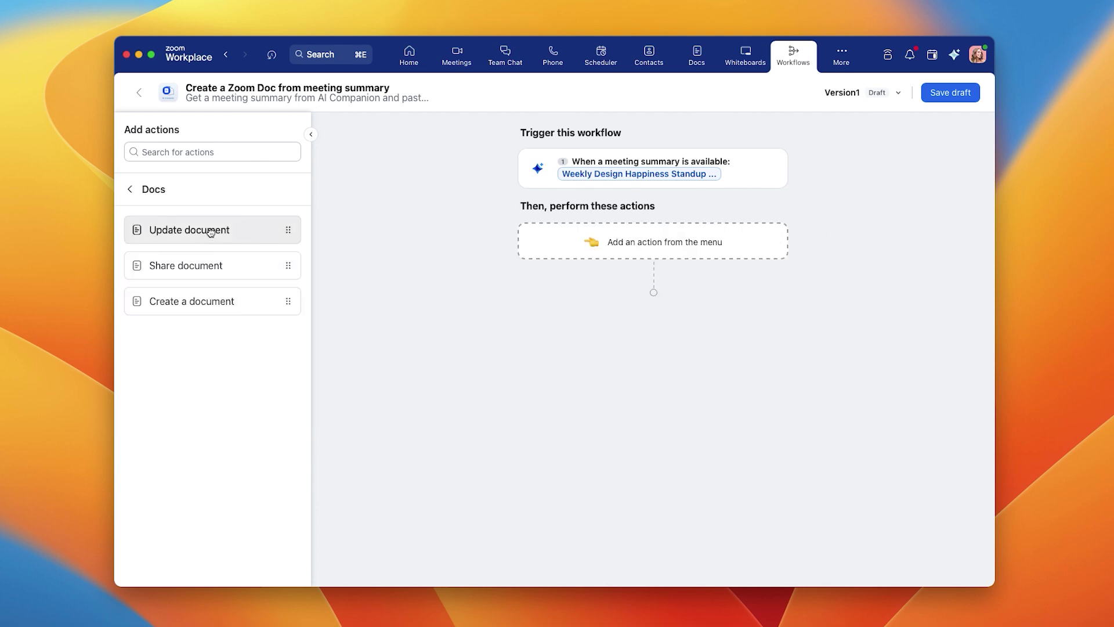
{"action": "left_click_drag", "start_coordinate": [209, 232], "coordinate": [595, 244]}
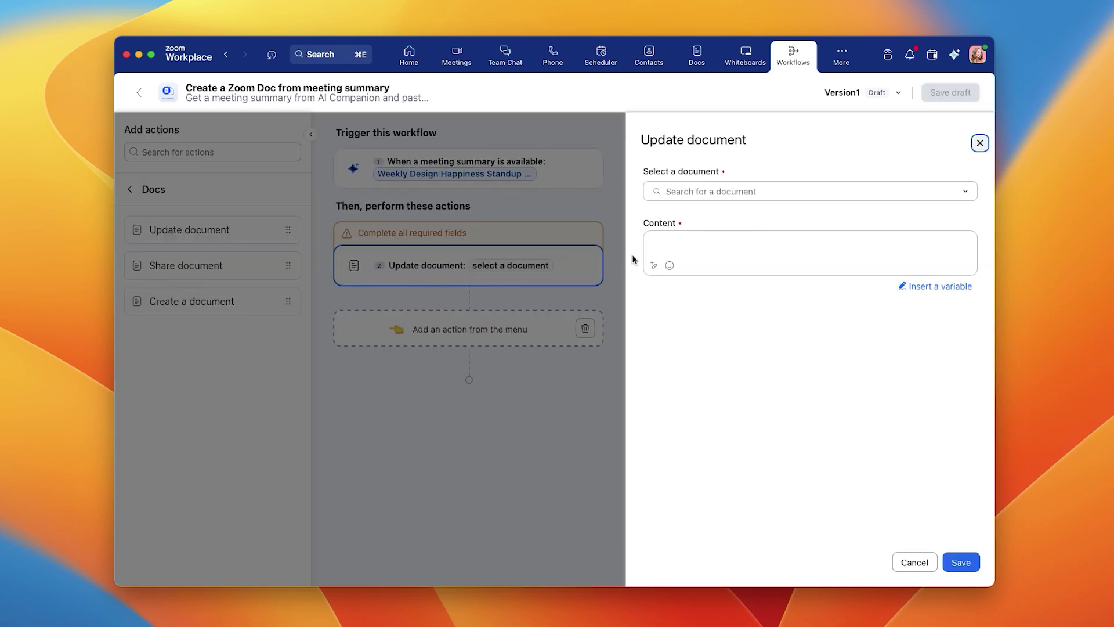
{"action": "left_click", "coordinate": [709, 190]}
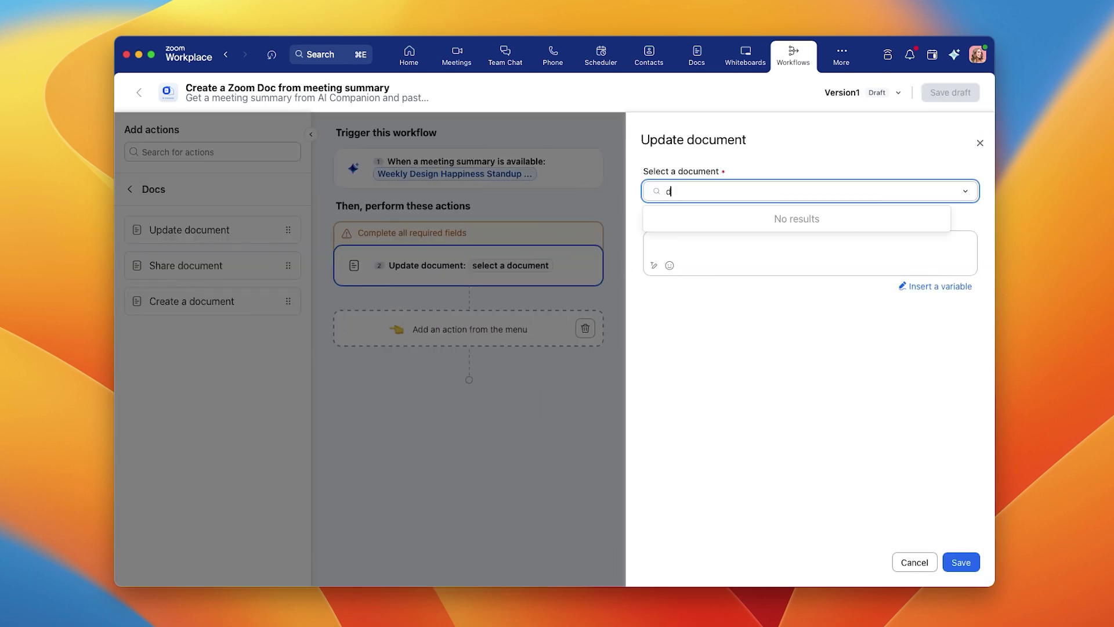
{"action": "type", "text": "design happiness week"}
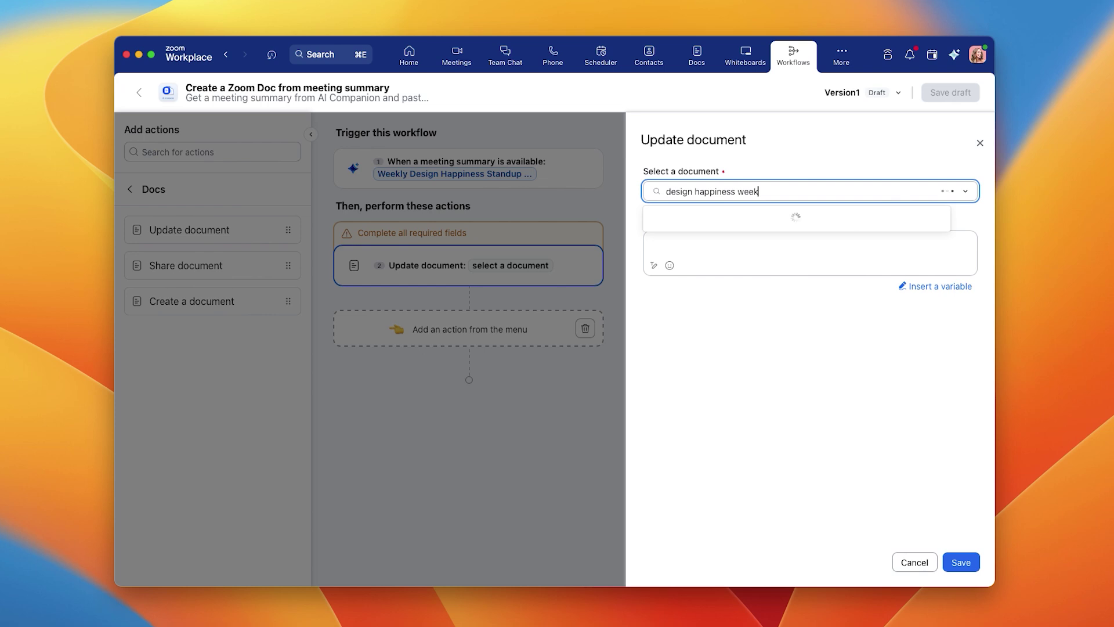
{"action": "left_click", "coordinate": [737, 227]}
Fill the document content with the Meeting Topic, Meeting Summary and Next Steps variables on separate lines and save the action.
{"action": "left_click", "coordinate": [870, 246]}
{"action": "left_click", "coordinate": [916, 286]}
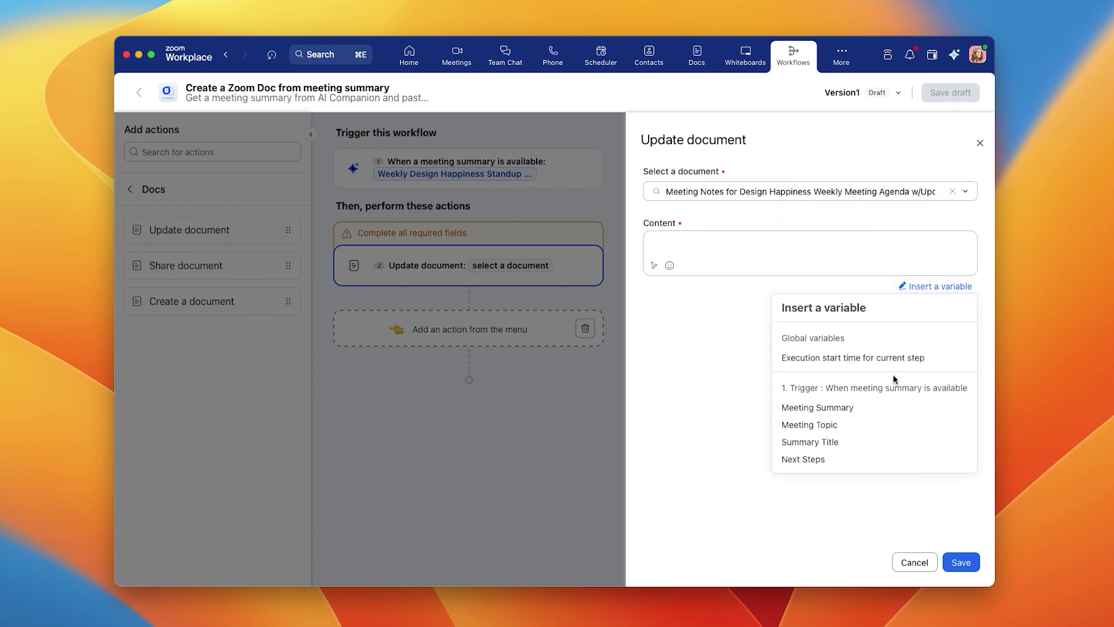
{"action": "left_click", "coordinate": [833, 423]}
{"action": "left_click", "coordinate": [774, 242]}
{"action": "key", "text": "Return"}
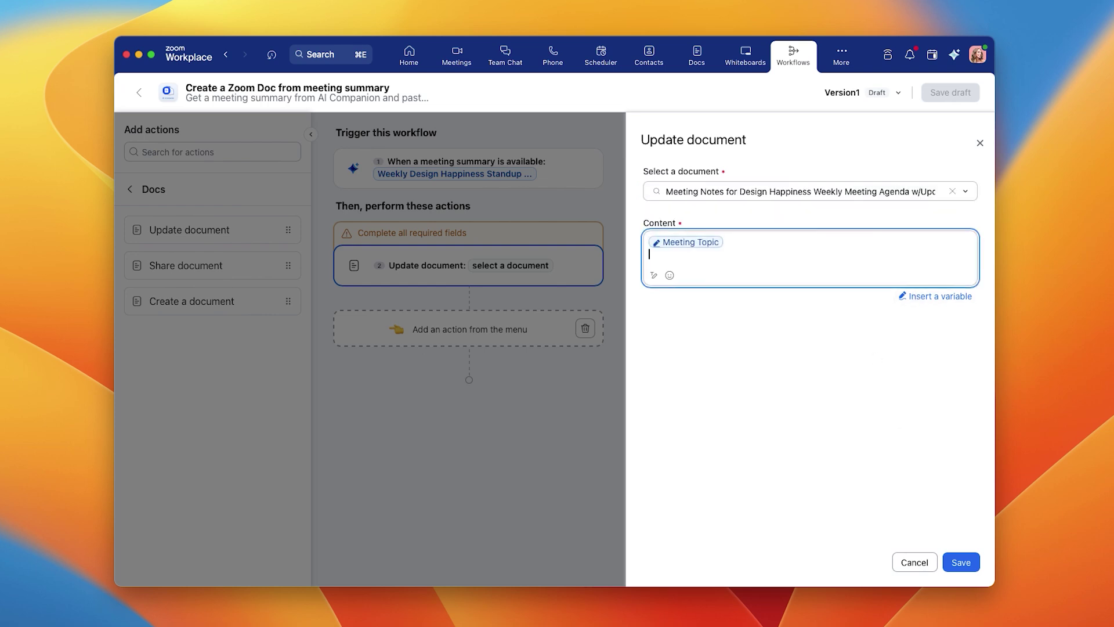
{"action": "left_click", "coordinate": [922, 312]}
{"action": "left_click", "coordinate": [853, 430]}
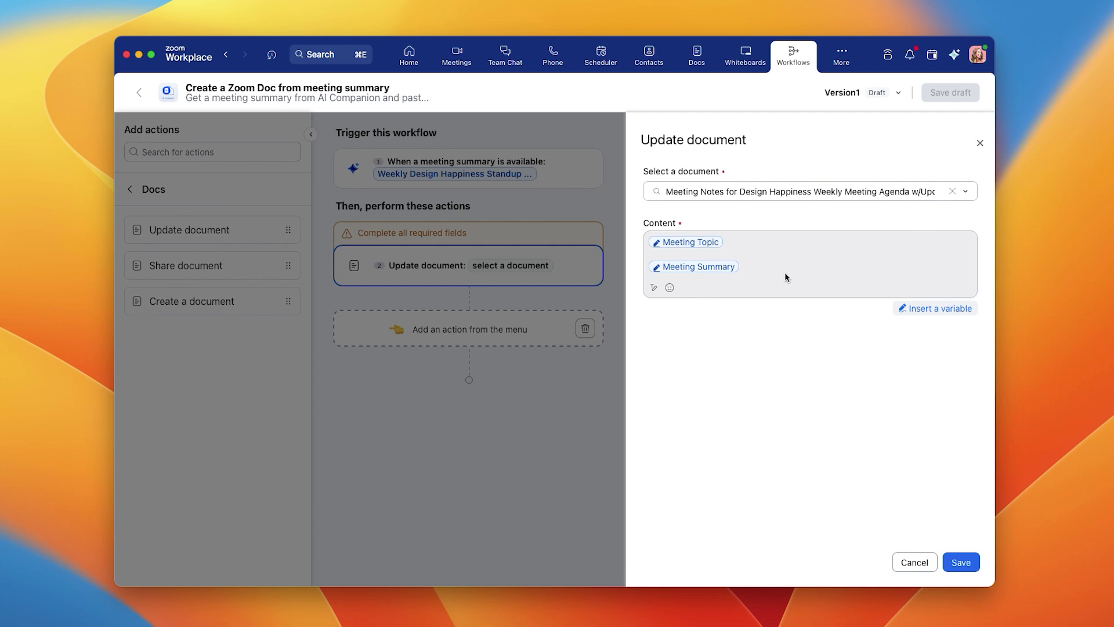
{"action": "left_click", "coordinate": [785, 276]}
{"action": "key", "text": "Return"}
{"action": "left_click", "coordinate": [962, 332]}
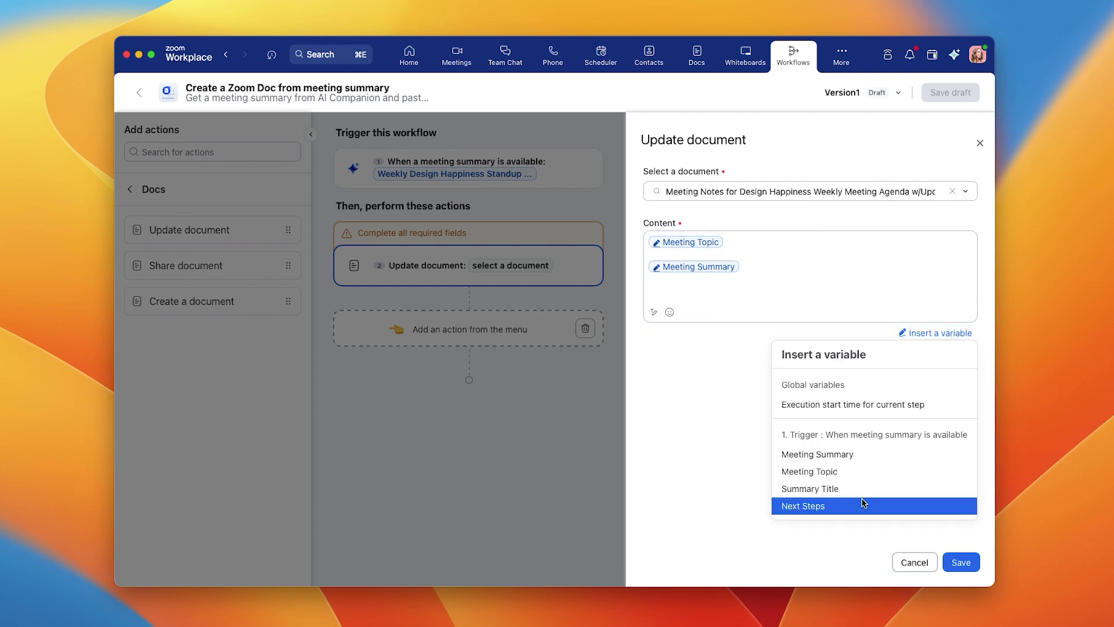
{"action": "left_click", "coordinate": [967, 505]}
{"action": "left_click", "coordinate": [963, 562]}
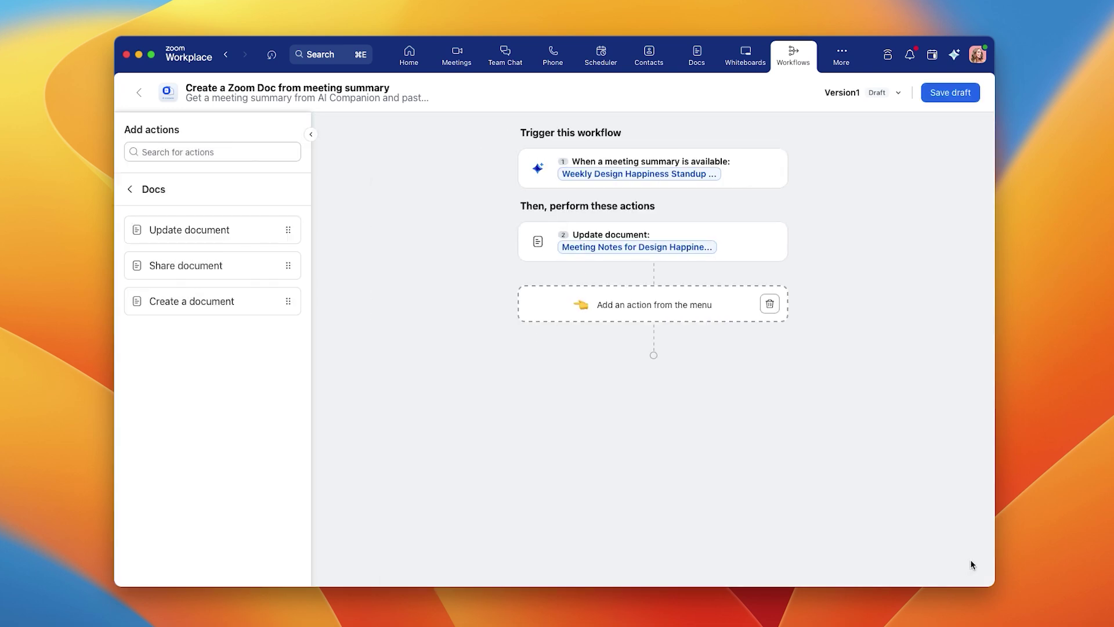
Add a Send a message to a channel action after the document update and select the Design Happiness Project Channel.
{"action": "left_click", "coordinate": [130, 190]}
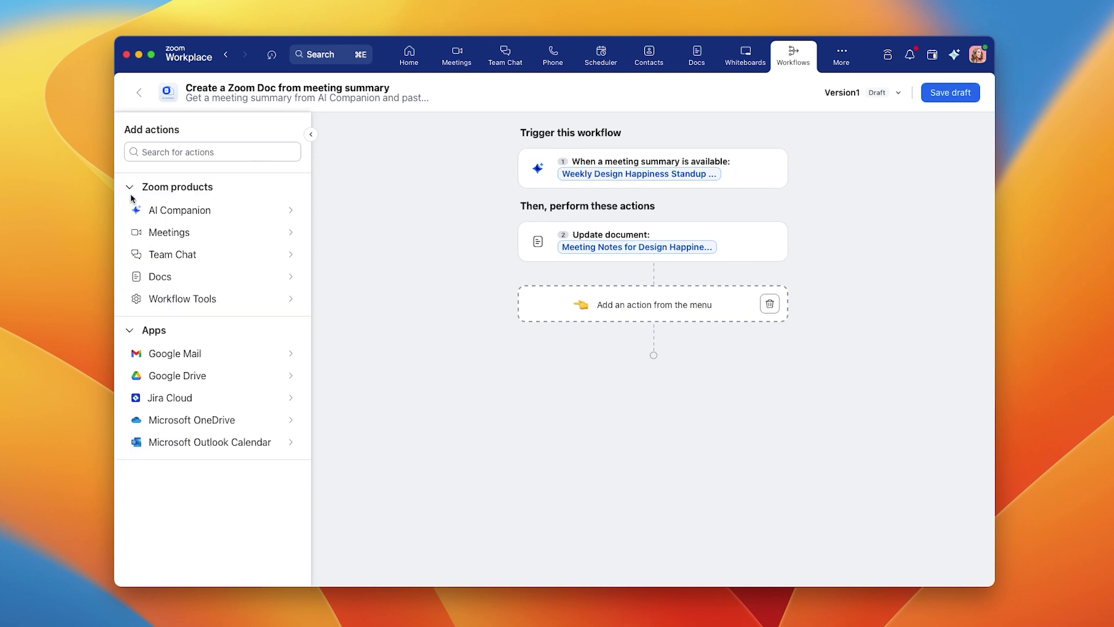
{"action": "left_click", "coordinate": [186, 258]}
{"action": "left_click_drag", "start_coordinate": [209, 368], "coordinate": [654, 306]}
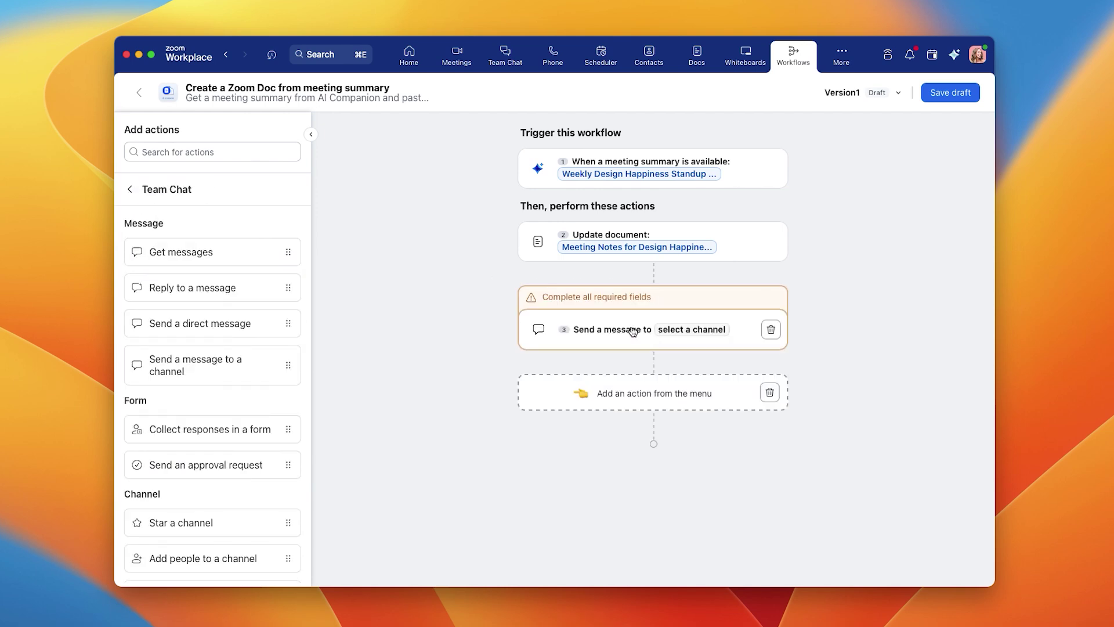
{"action": "left_click", "coordinate": [634, 331]}
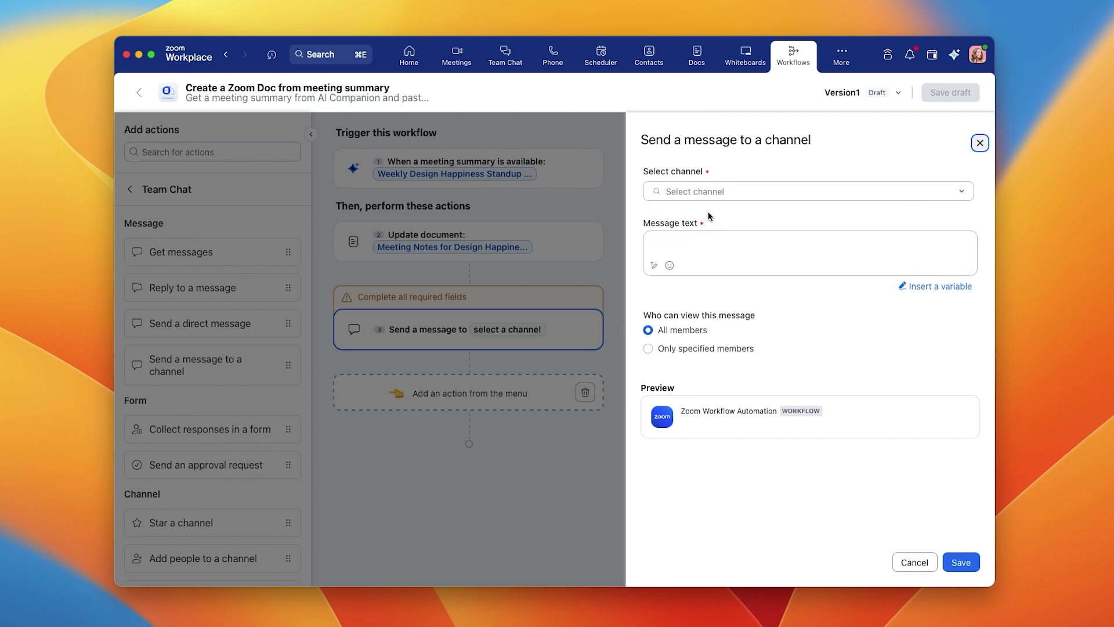
{"action": "left_click", "coordinate": [715, 189]}
{"action": "type", "text": "design happ"}
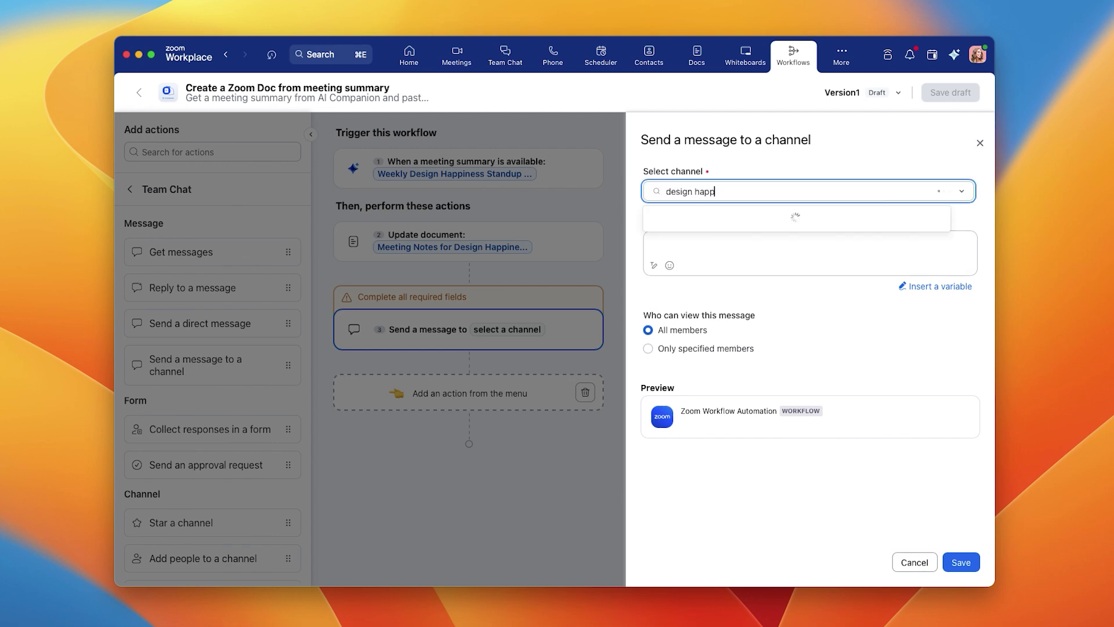
{"action": "type", "text": "iness project"}
{"action": "left_click", "coordinate": [814, 254]}
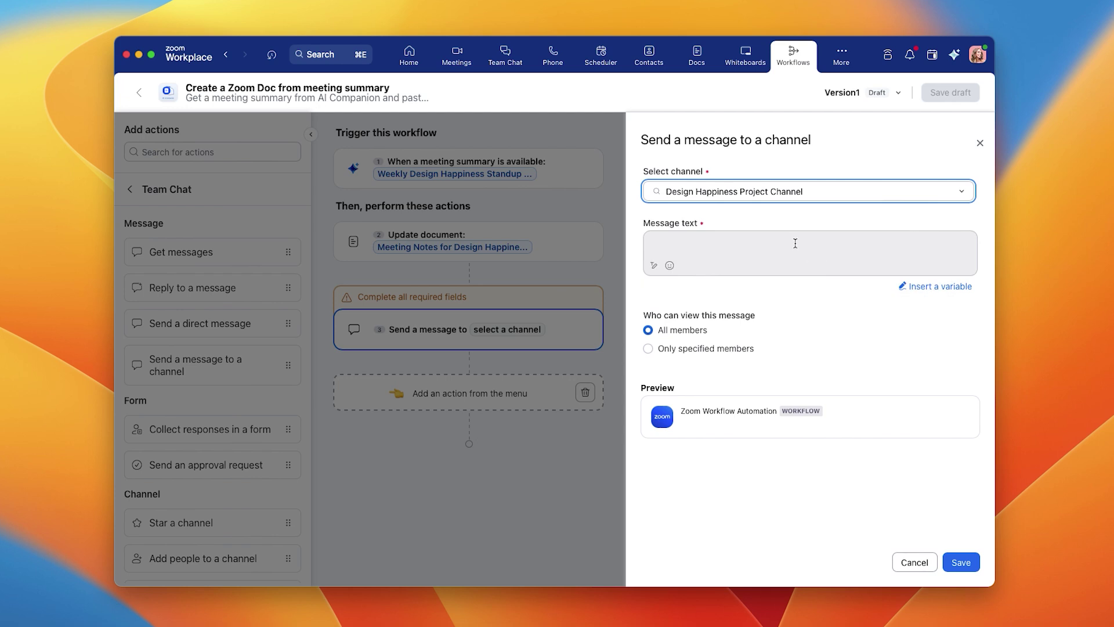
Write the message "Hey Team 👋 Here are the weekly meeting notes:" followed by the updated document's link variable, and save the action.
{"action": "left_click", "coordinate": [794, 243]}
{"action": "type", "text": "Hey Team :wave"}
{"action": "key", "text": "Return"}
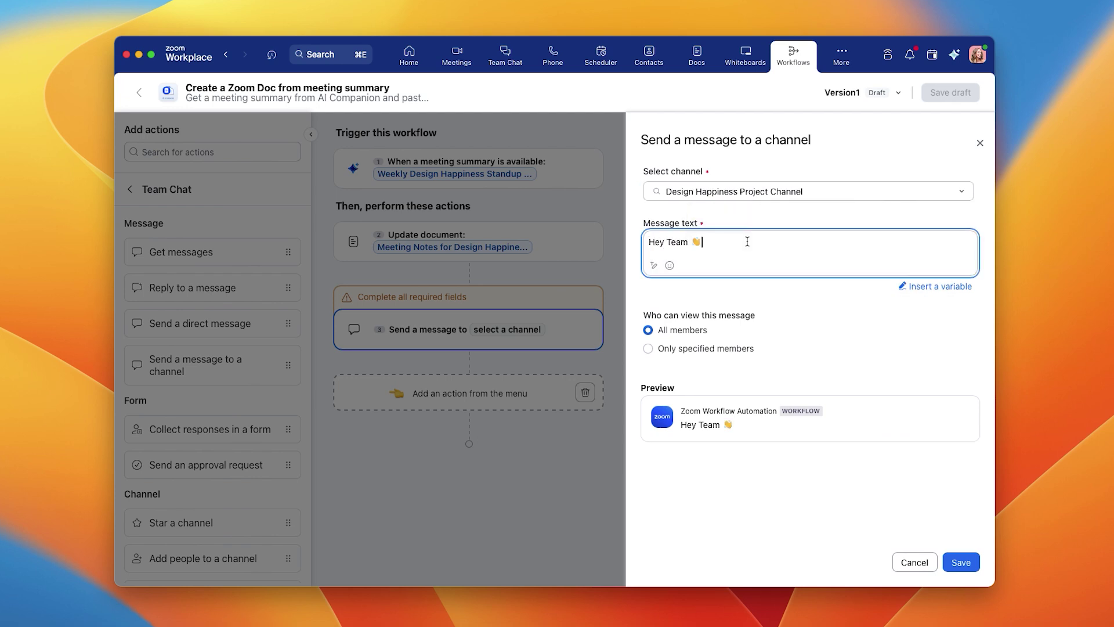
{"action": "key", "text": "Return"}
{"action": "key", "text": "Return"}
{"action": "type", "text": "Here are the weekly meeting notes:"}
{"action": "key", "text": "Return"}
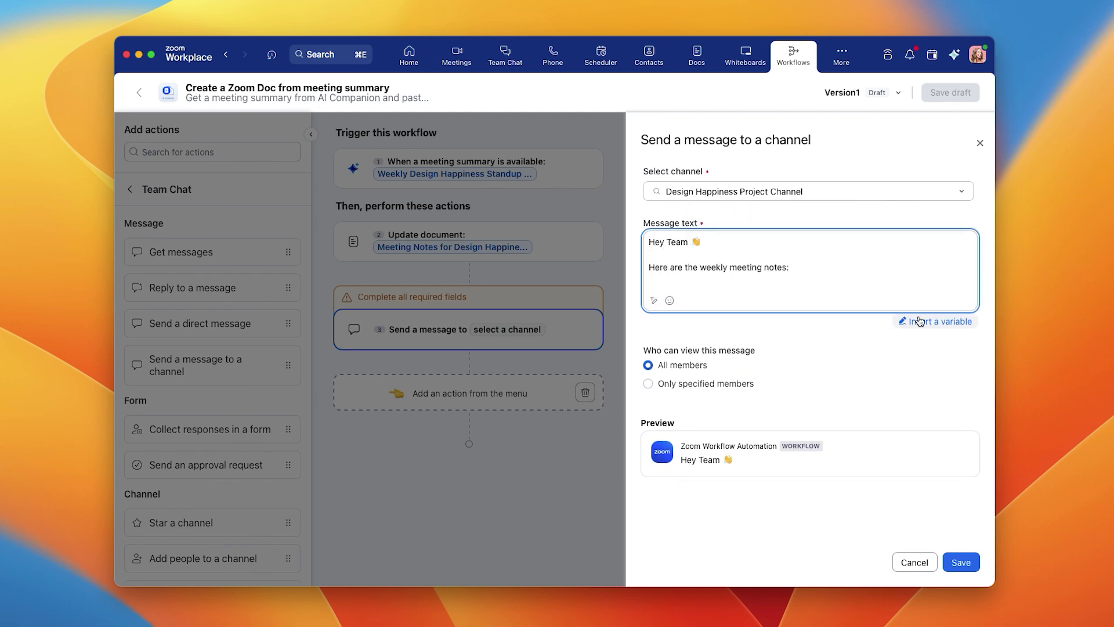
{"action": "left_click", "coordinate": [931, 320]}
{"action": "scroll", "coordinate": [921, 422], "scroll_direction": "down", "scroll_amount": 1}
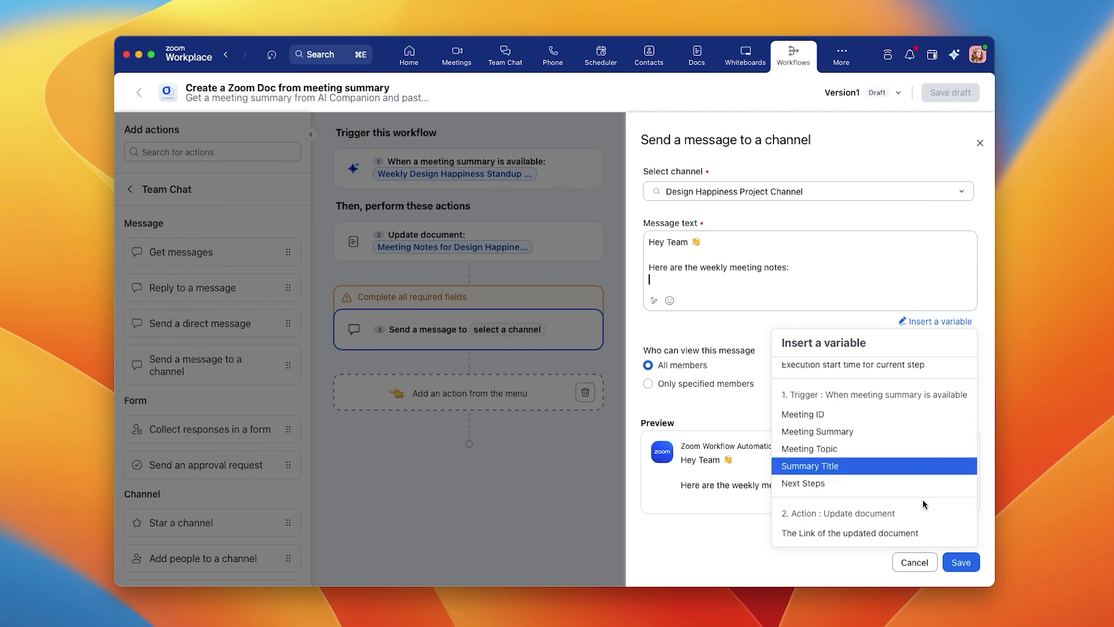
{"action": "left_click", "coordinate": [920, 534]}
{"action": "left_click", "coordinate": [965, 568]}
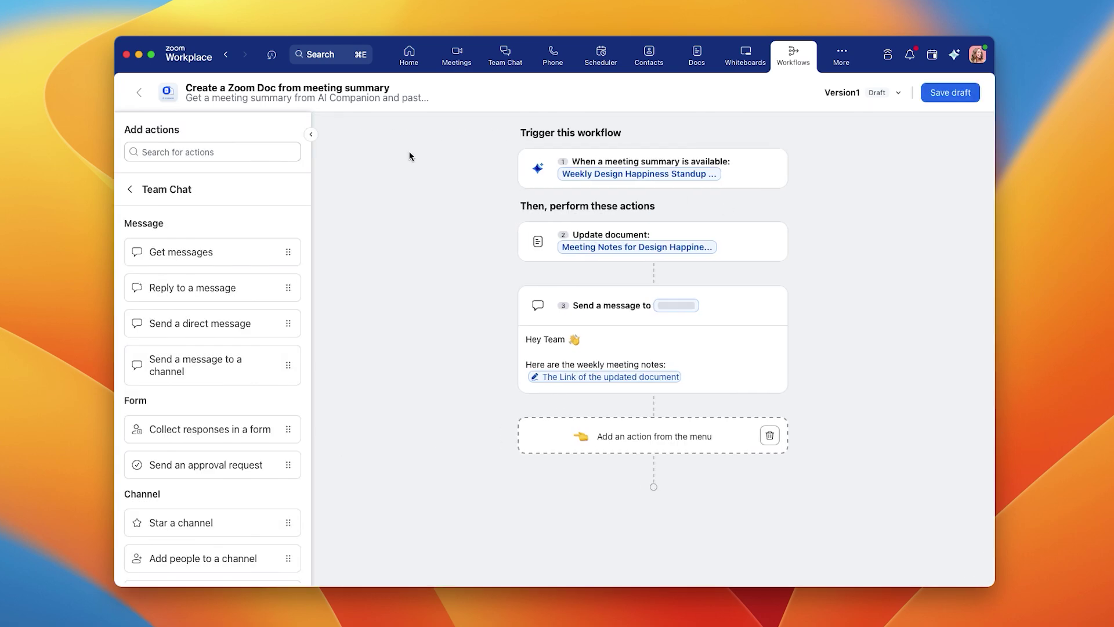
Set both the workflow's title and its description to "Weekly Zoom Doc Meeting Notes".
{"action": "left_click", "coordinate": [369, 91]}
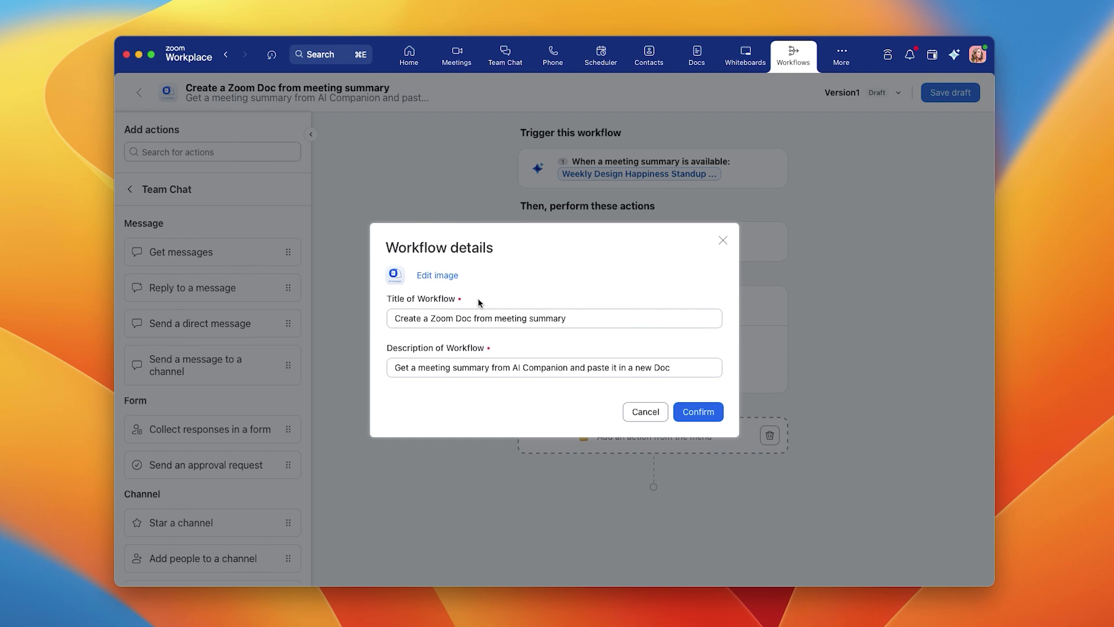
{"action": "triple_click", "coordinate": [465, 318]}
{"action": "type", "text": "Weekly Zoom Doc Meeting Notes"}
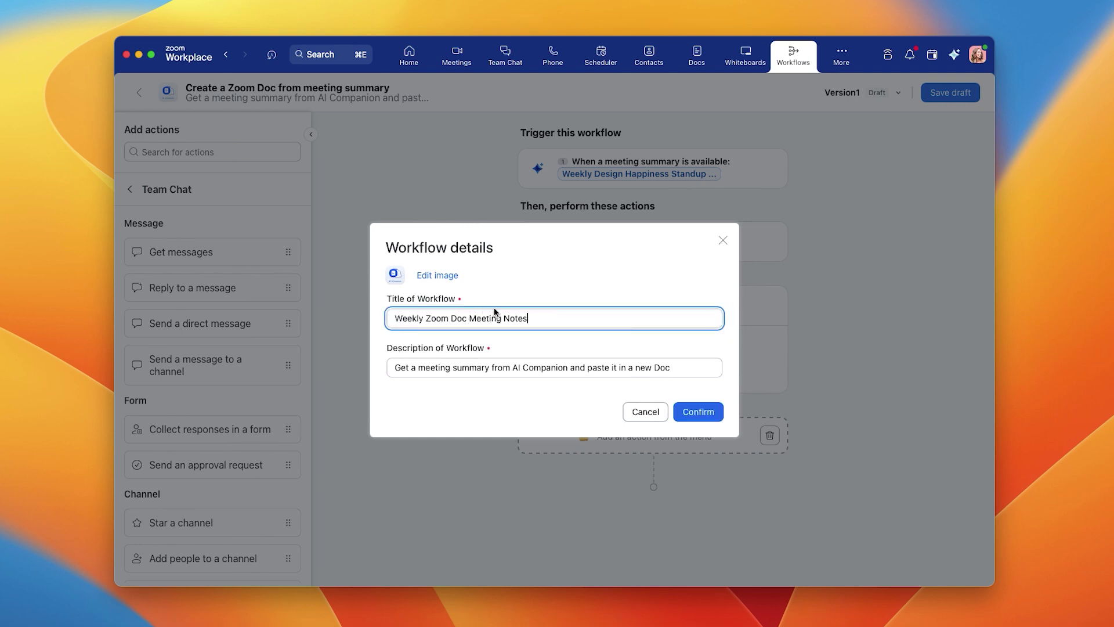
{"action": "key", "text": "Tab"}
{"action": "type", "text": "Weekly Zoom Doc Meeting Notes"}
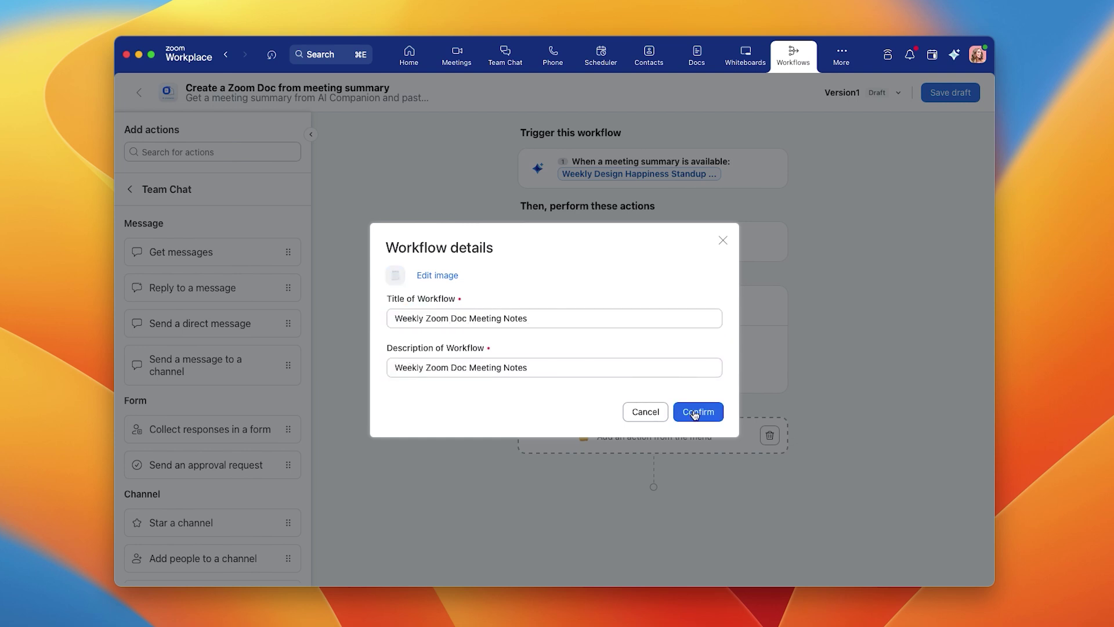
{"action": "left_click", "coordinate": [693, 413]}
Save the workflow draft and publish it.
{"action": "left_click", "coordinate": [950, 93]}
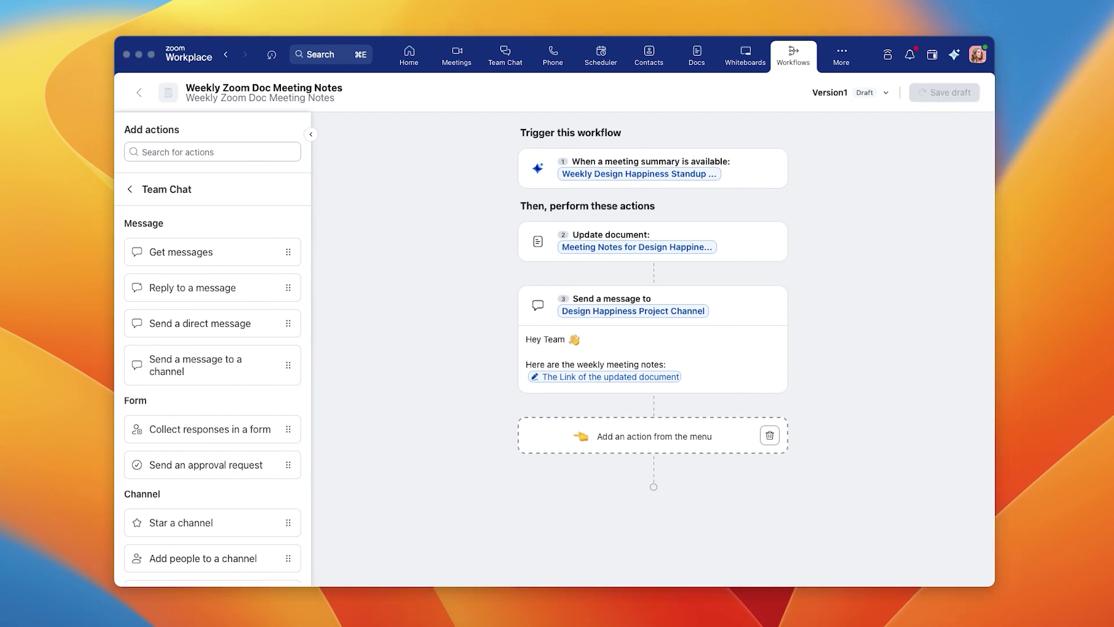
{"action": "left_click", "coordinate": [953, 95]}
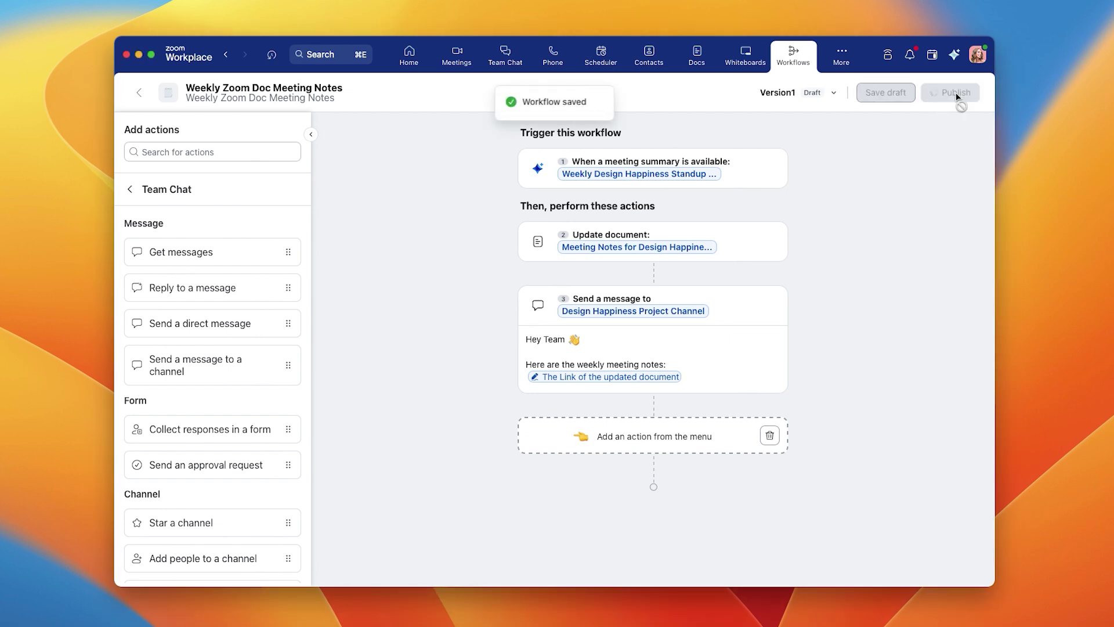
Check the workflow's message in the Design Happiness Project Channel and open its meeting notes link.
{"action": "left_click", "coordinate": [505, 56]}
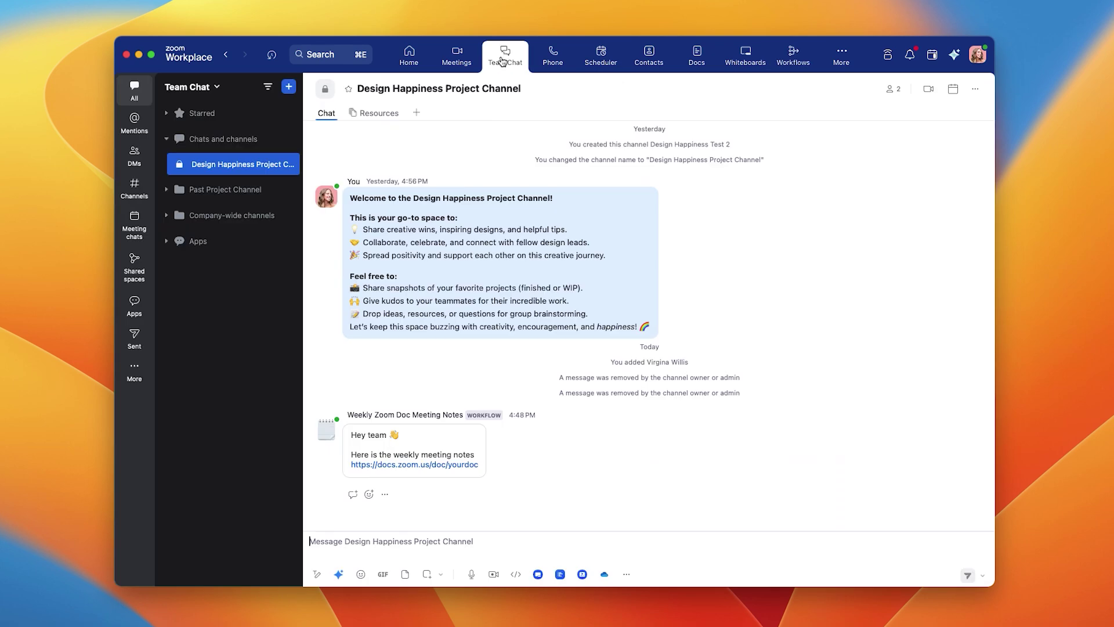
{"action": "left_click", "coordinate": [444, 463]}
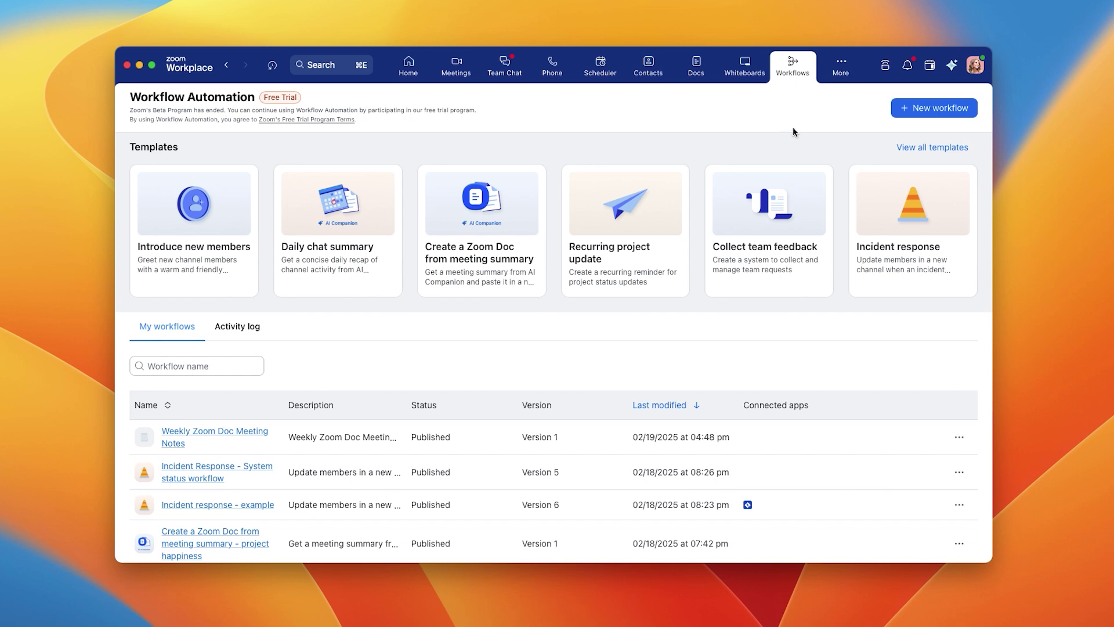
View the default trigger and actions of the Incident response template and return to the workflow overview.
{"action": "left_click", "coordinate": [888, 226]}
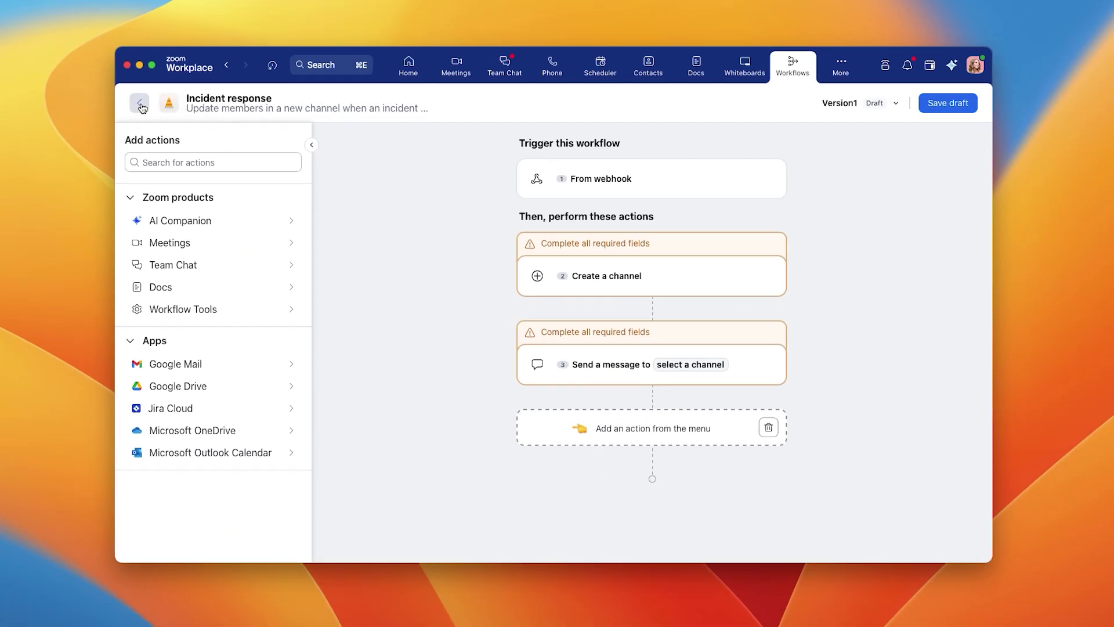
{"action": "left_click", "coordinate": [140, 105]}
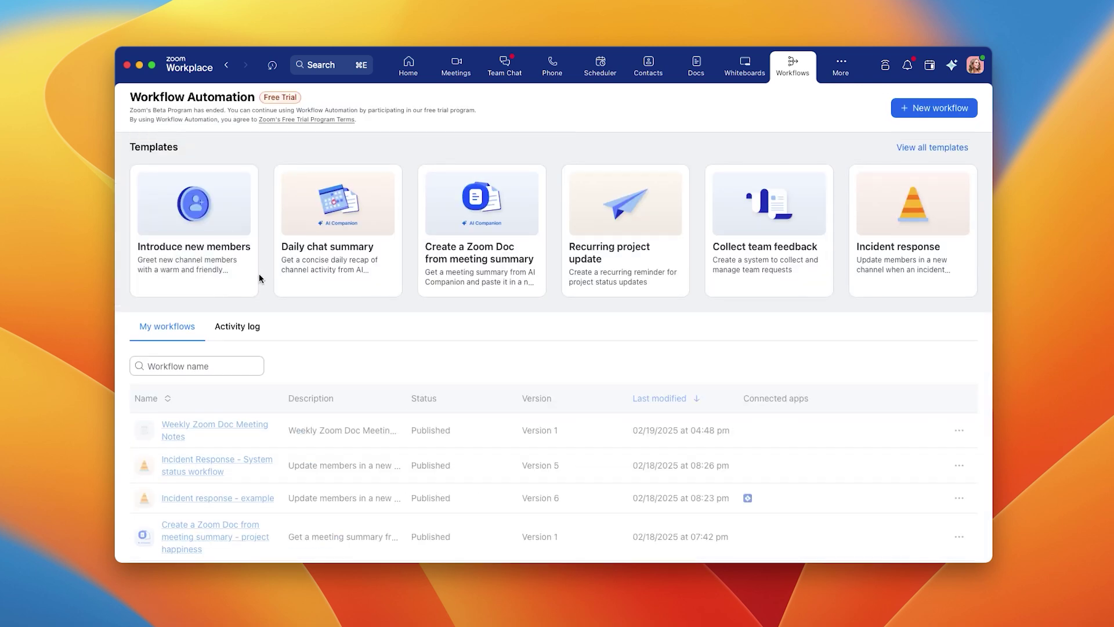
Examine the "Incident response - example" workflow and the Create a Jira issue action available for Jira Cloud.
{"action": "left_click", "coordinate": [256, 501]}
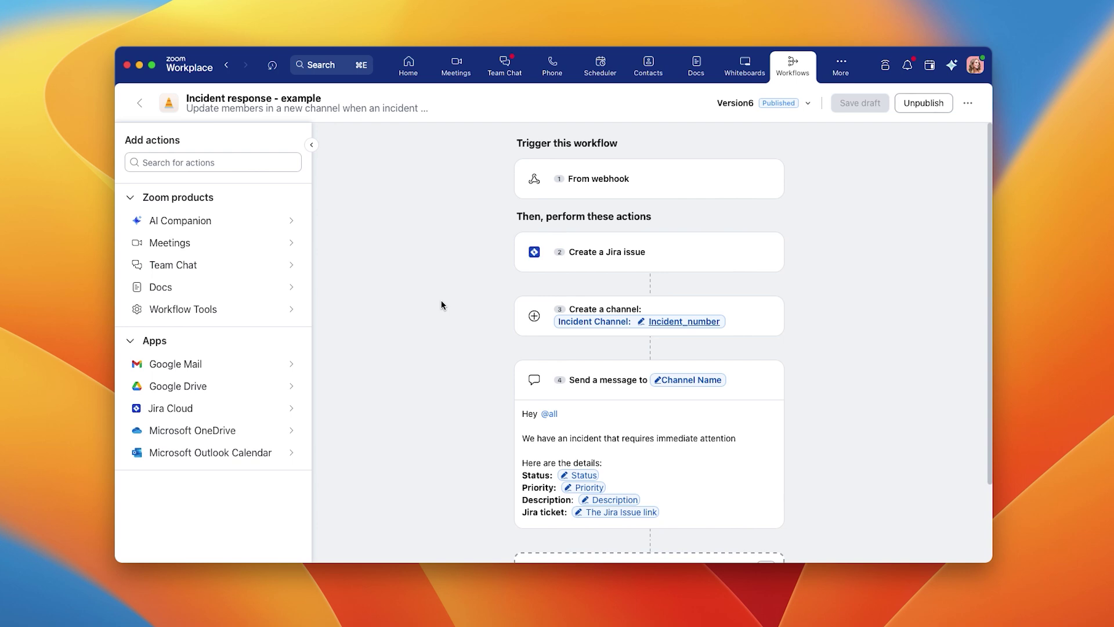
{"action": "left_click", "coordinate": [196, 410]}
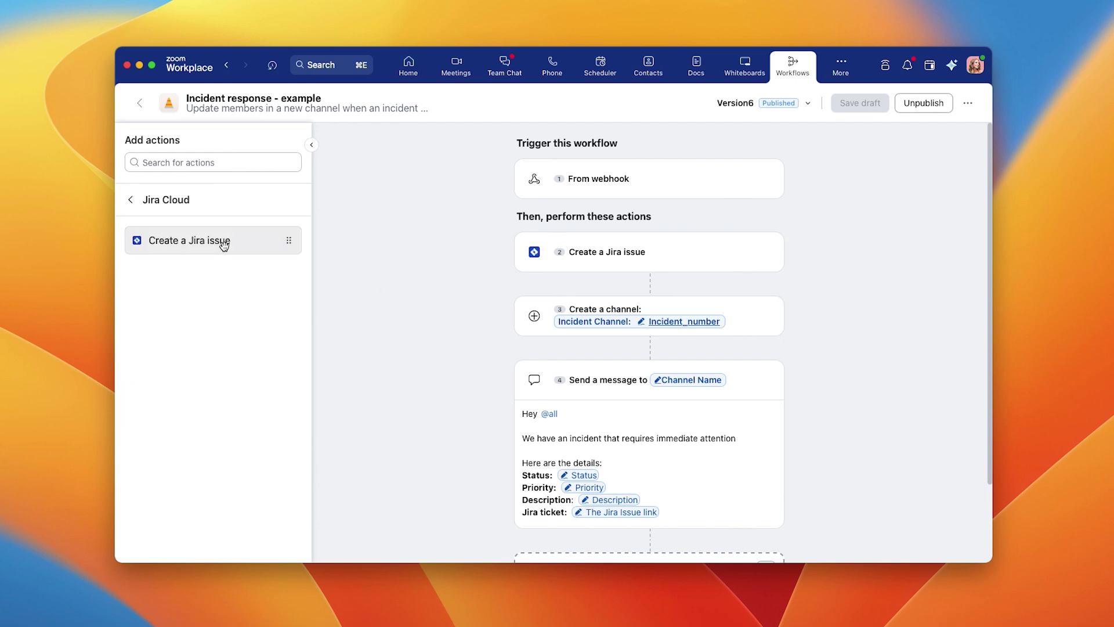
{"action": "left_click_drag", "start_coordinate": [224, 244], "coordinate": [319, 246]}
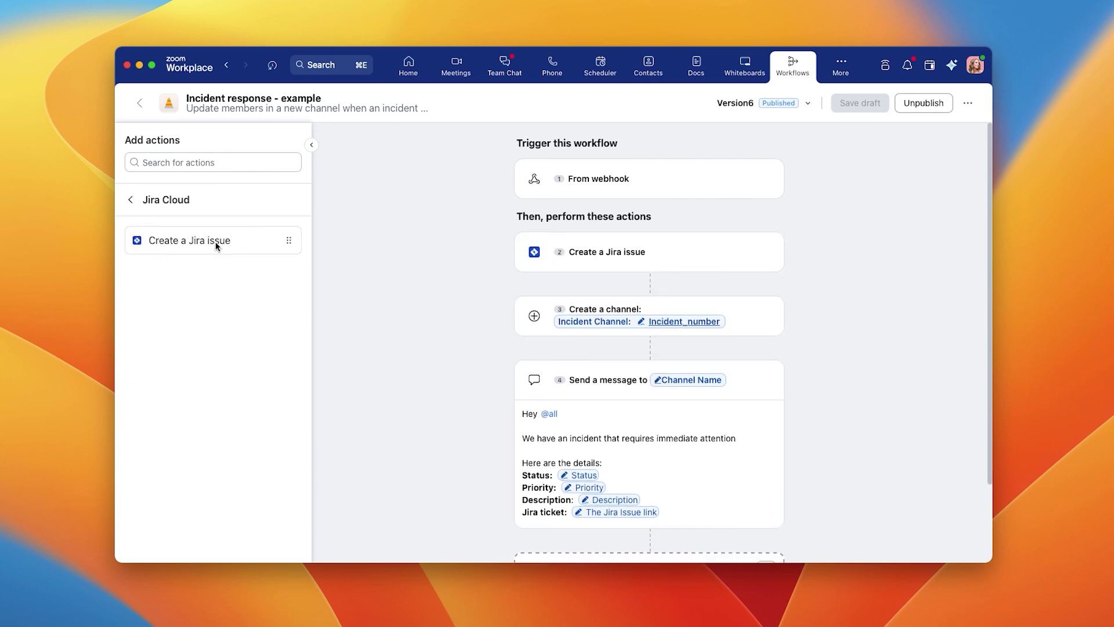
{"action": "left_click", "coordinate": [130, 200]}
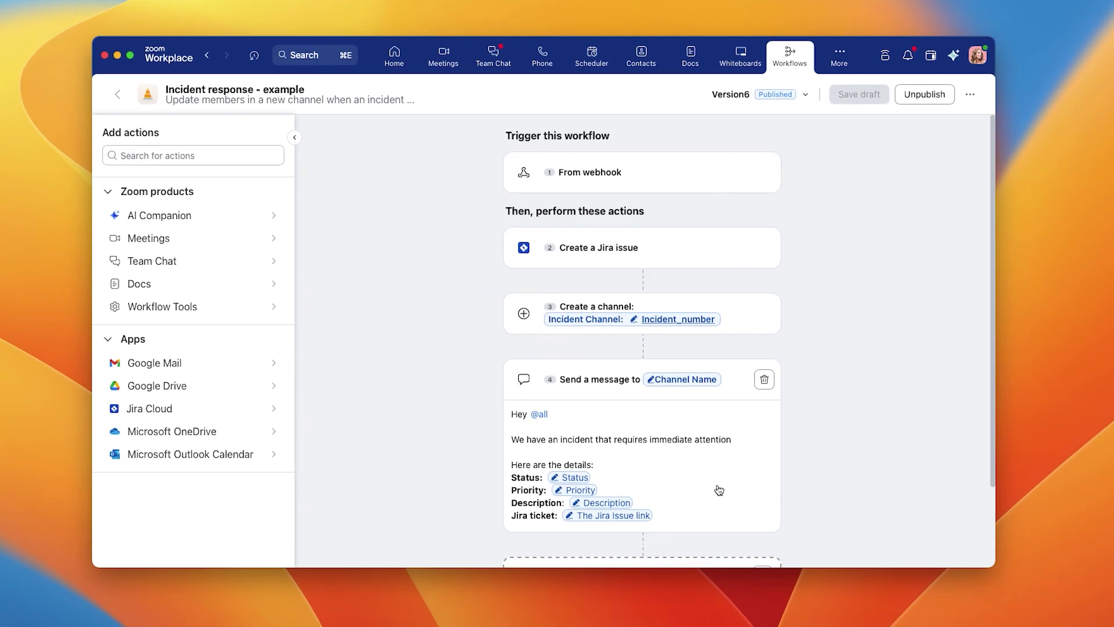
Open the new incident channel for 123xyz in Team Chat and read the automated incident message.
{"action": "left_click", "coordinate": [506, 67]}
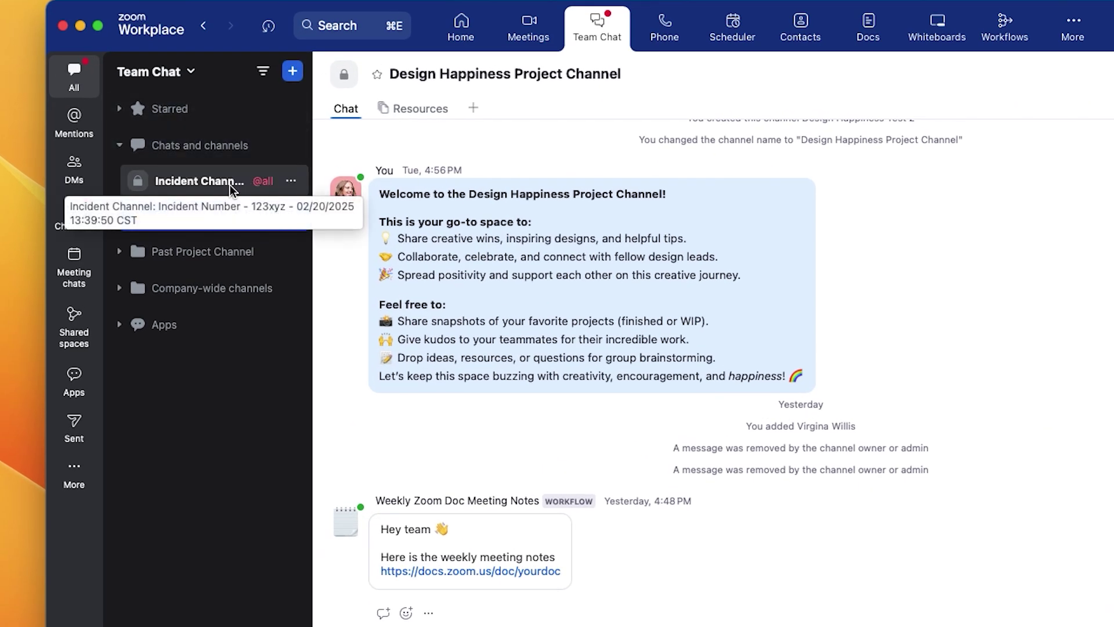
{"action": "left_click", "coordinate": [230, 185]}
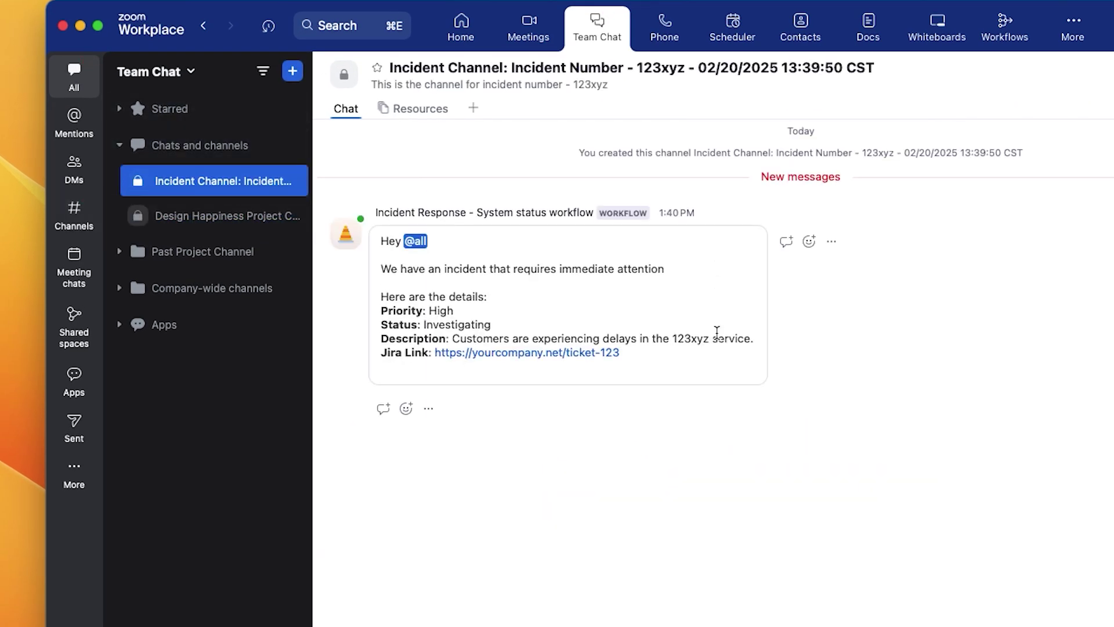